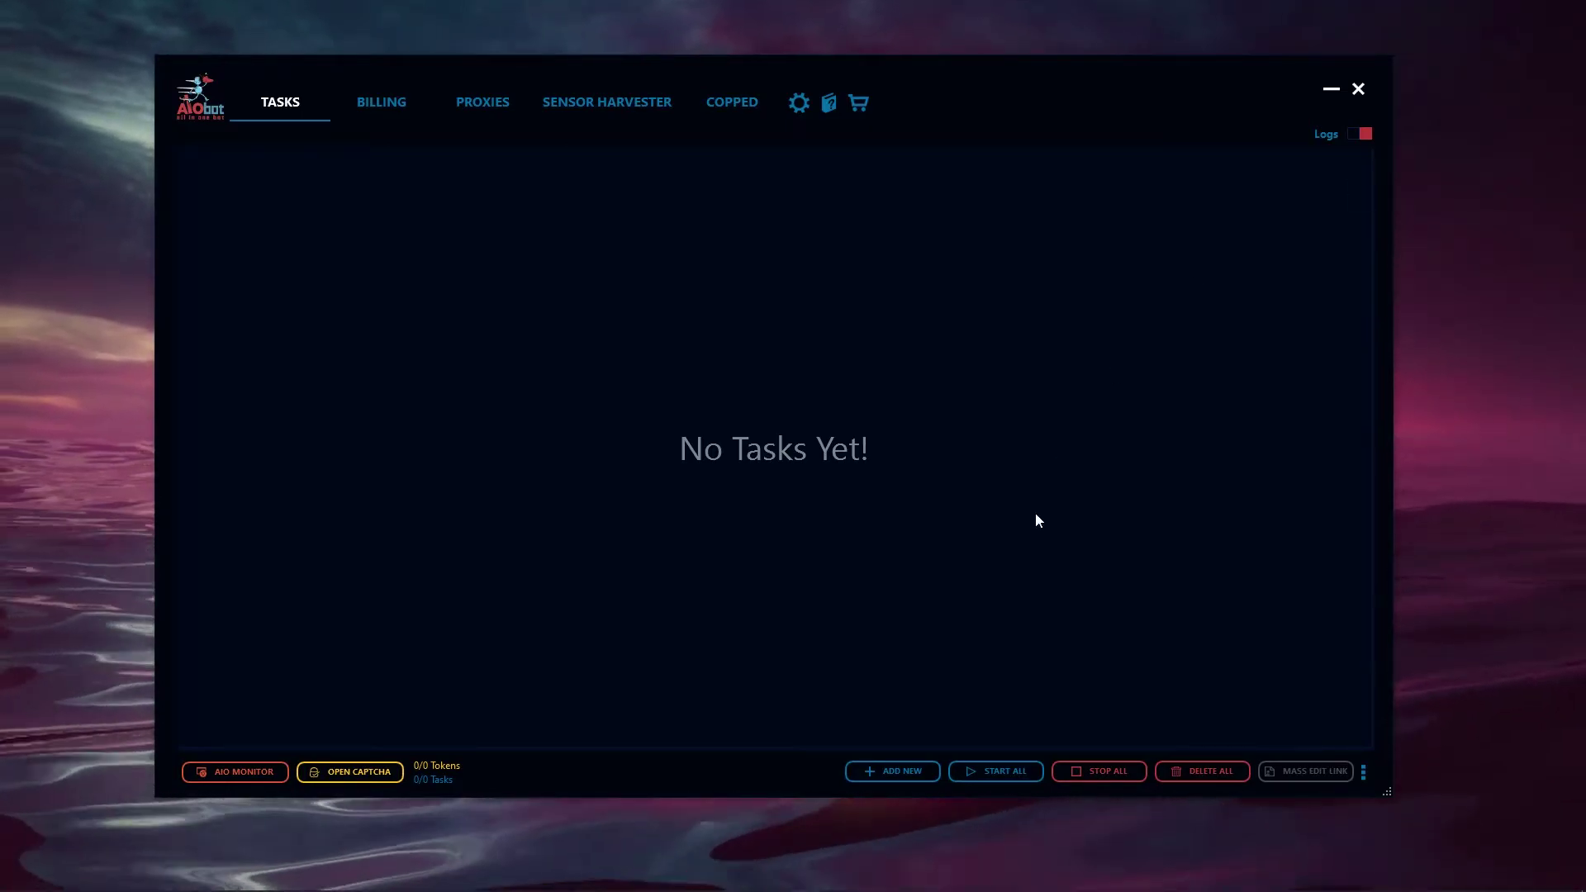
Create a new Footsites task and keep Champs Sports as the selected store.
{"action": "left_click", "coordinate": [887, 770]}
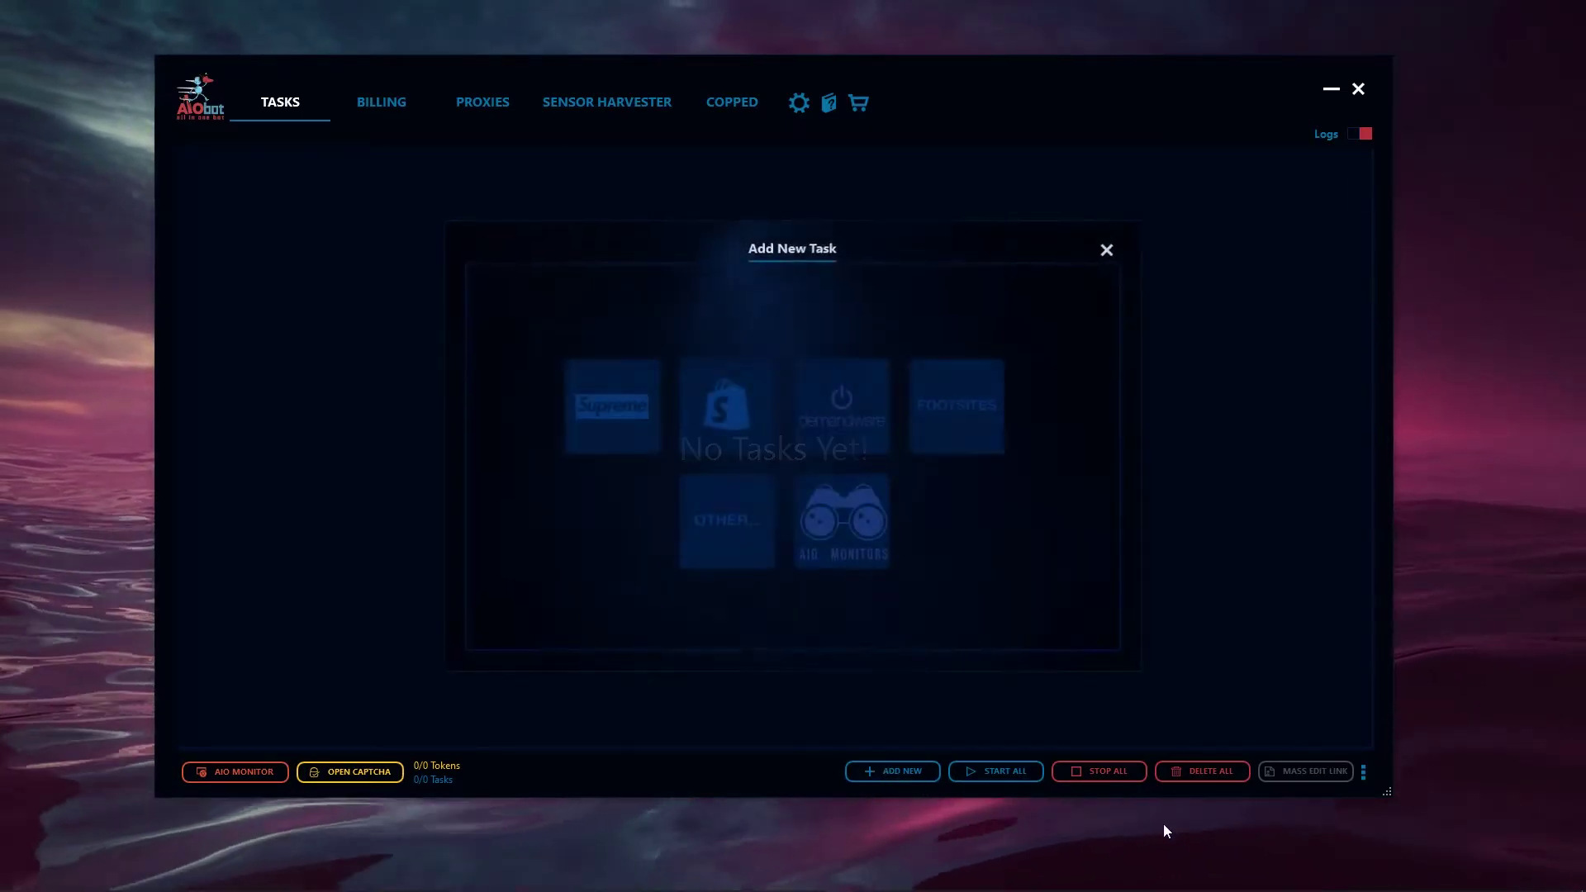
{"action": "left_click", "coordinate": [972, 435]}
{"action": "left_click", "coordinate": [768, 287]}
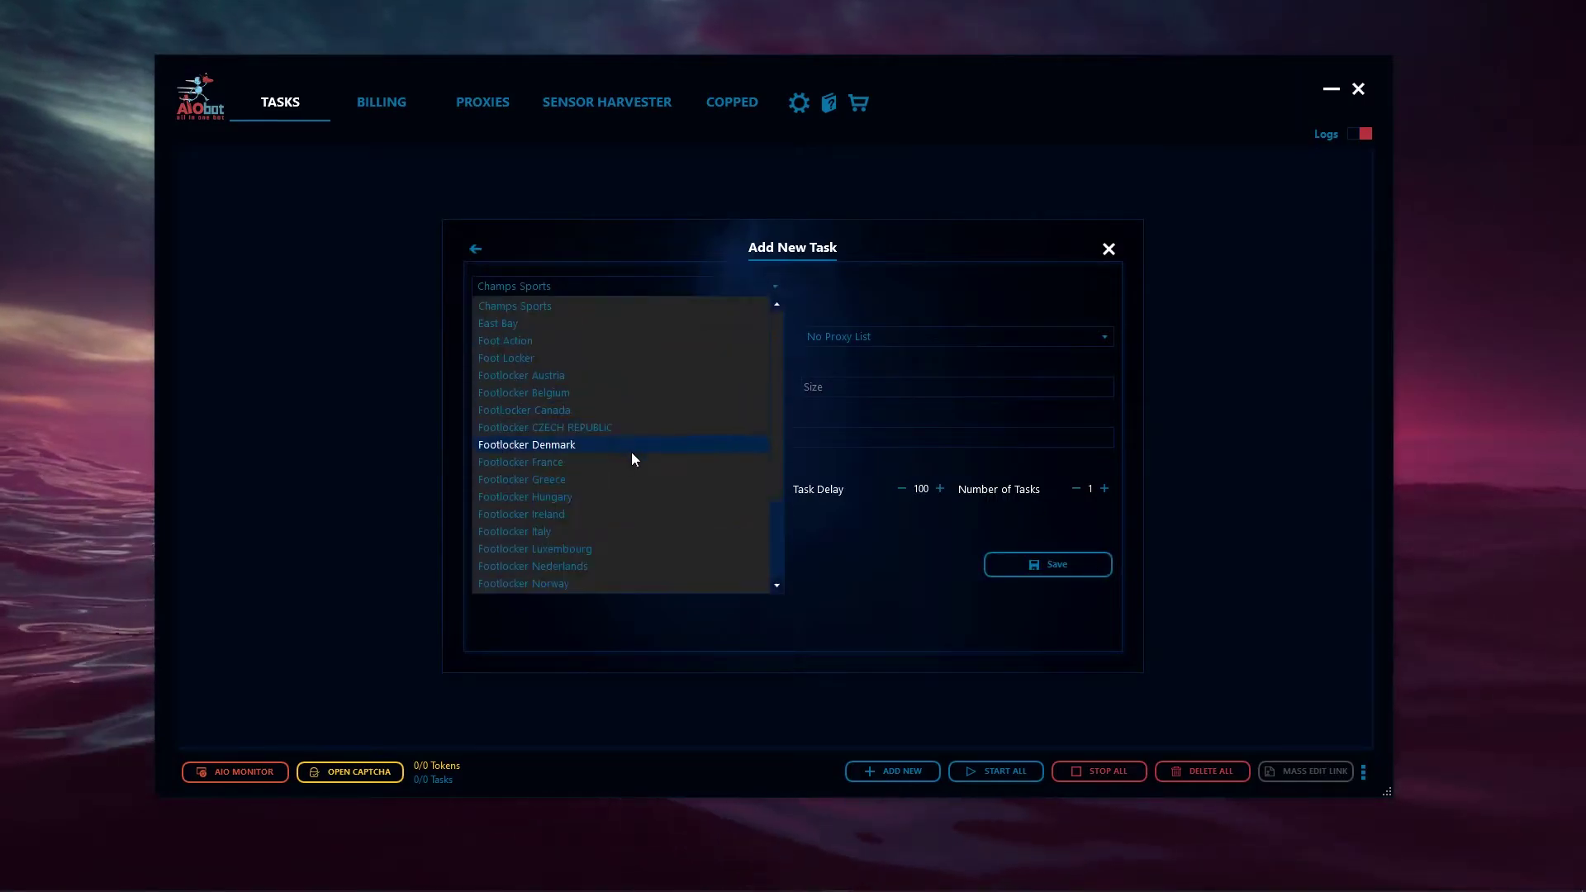
{"action": "scroll", "coordinate": [632, 377], "scroll_direction": "up", "scroll_amount": 2}
{"action": "scroll", "coordinate": [615, 376], "scroll_direction": "down", "scroll_amount": 3}
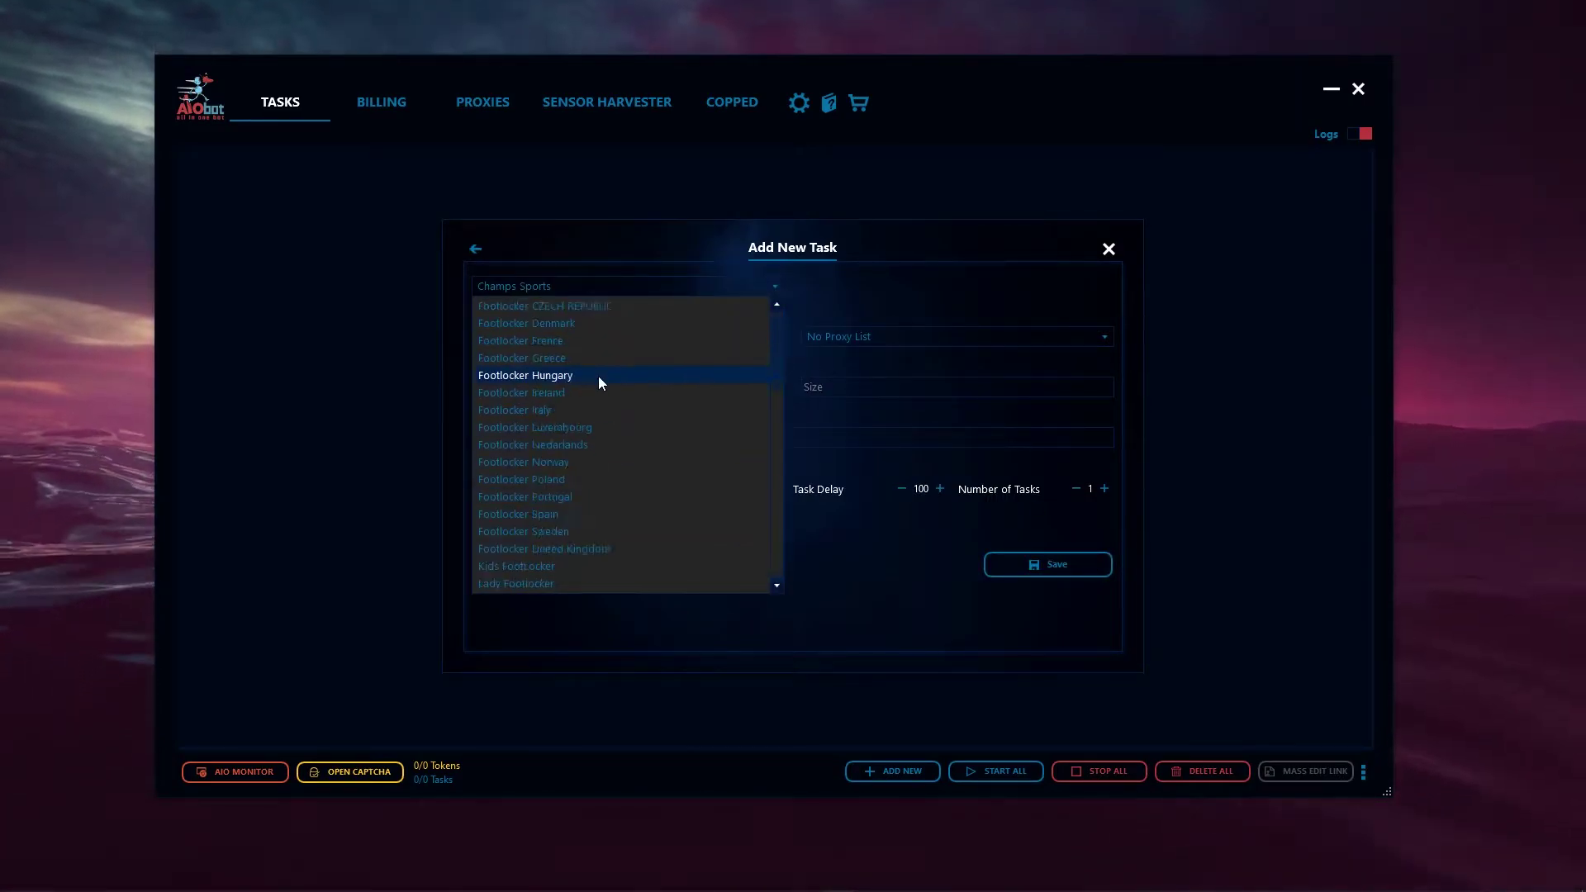
{"action": "left_click", "coordinate": [818, 301]}
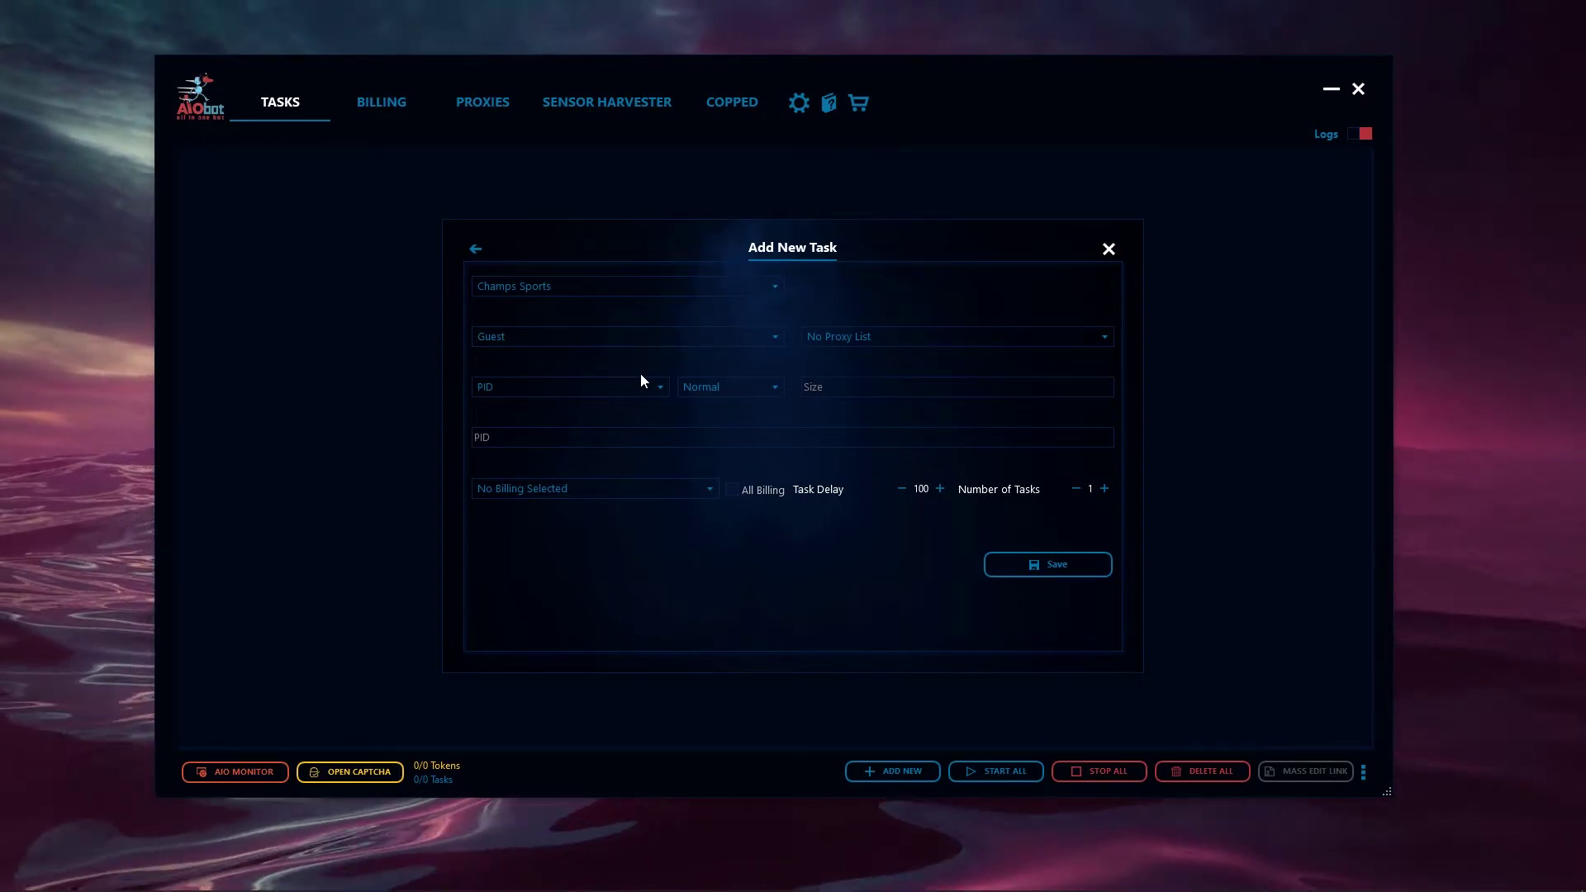
{"action": "left_click", "coordinate": [567, 394]}
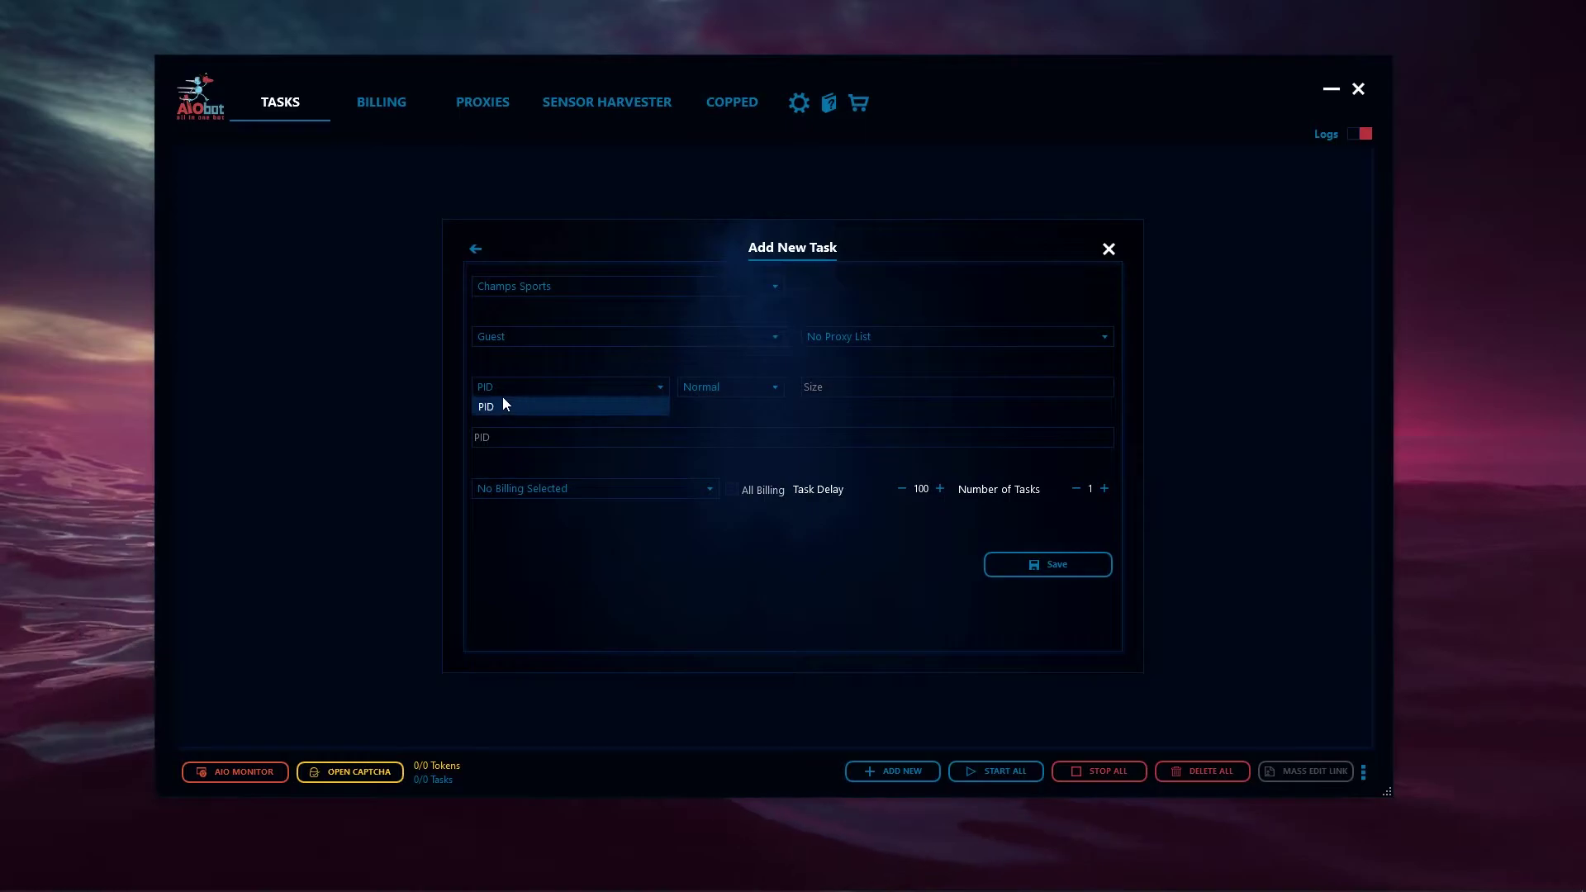
{"action": "left_click", "coordinate": [513, 409]}
{"action": "left_click", "coordinate": [524, 440]}
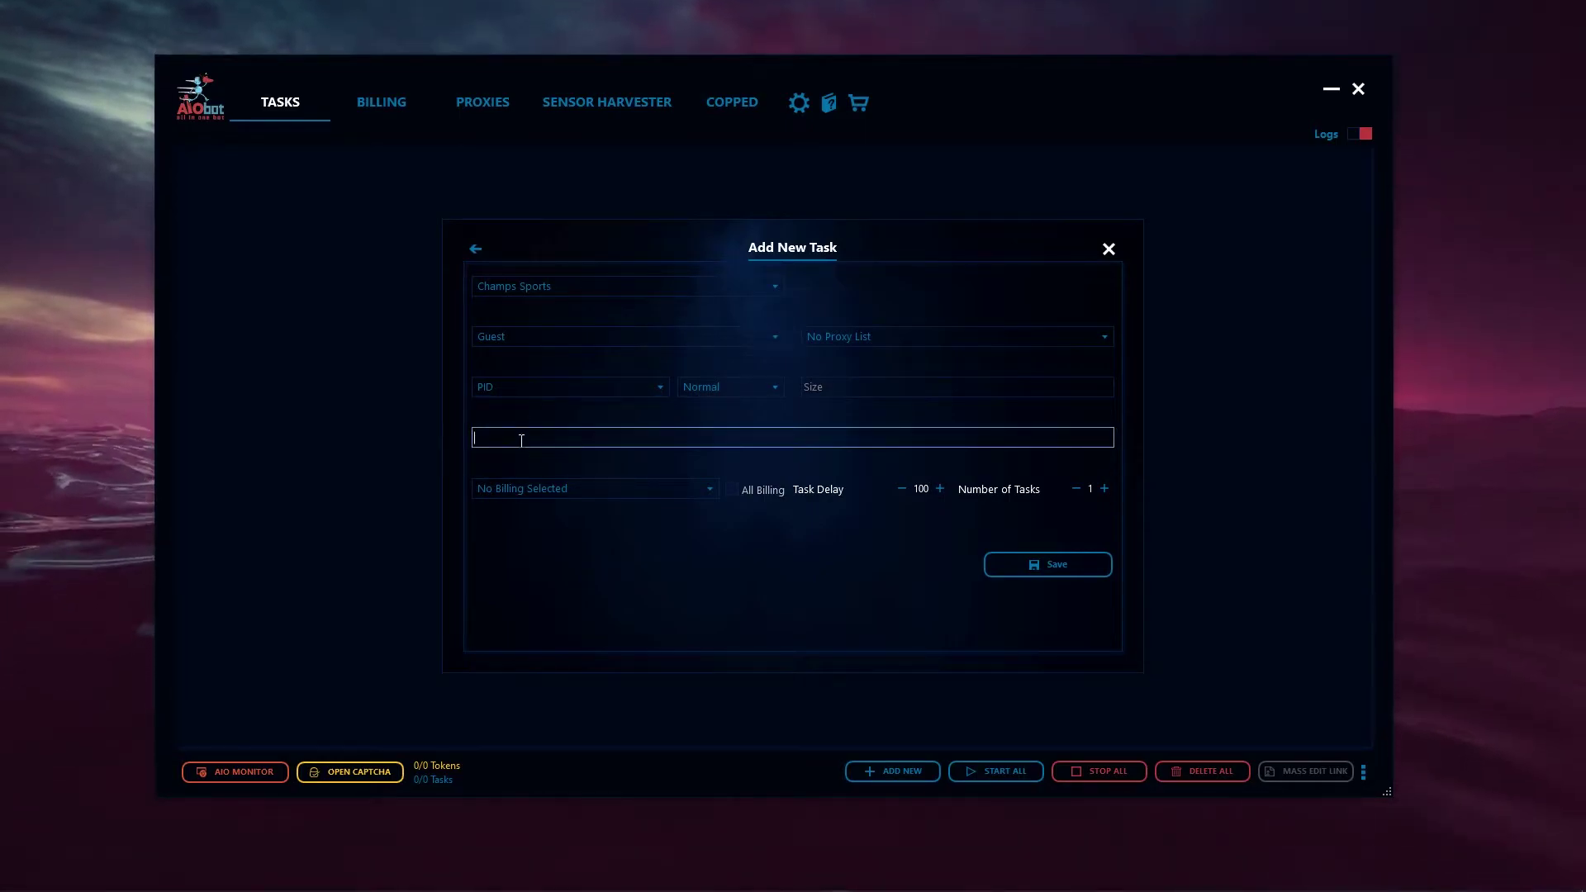
{"action": "type", "text": "3248937"}
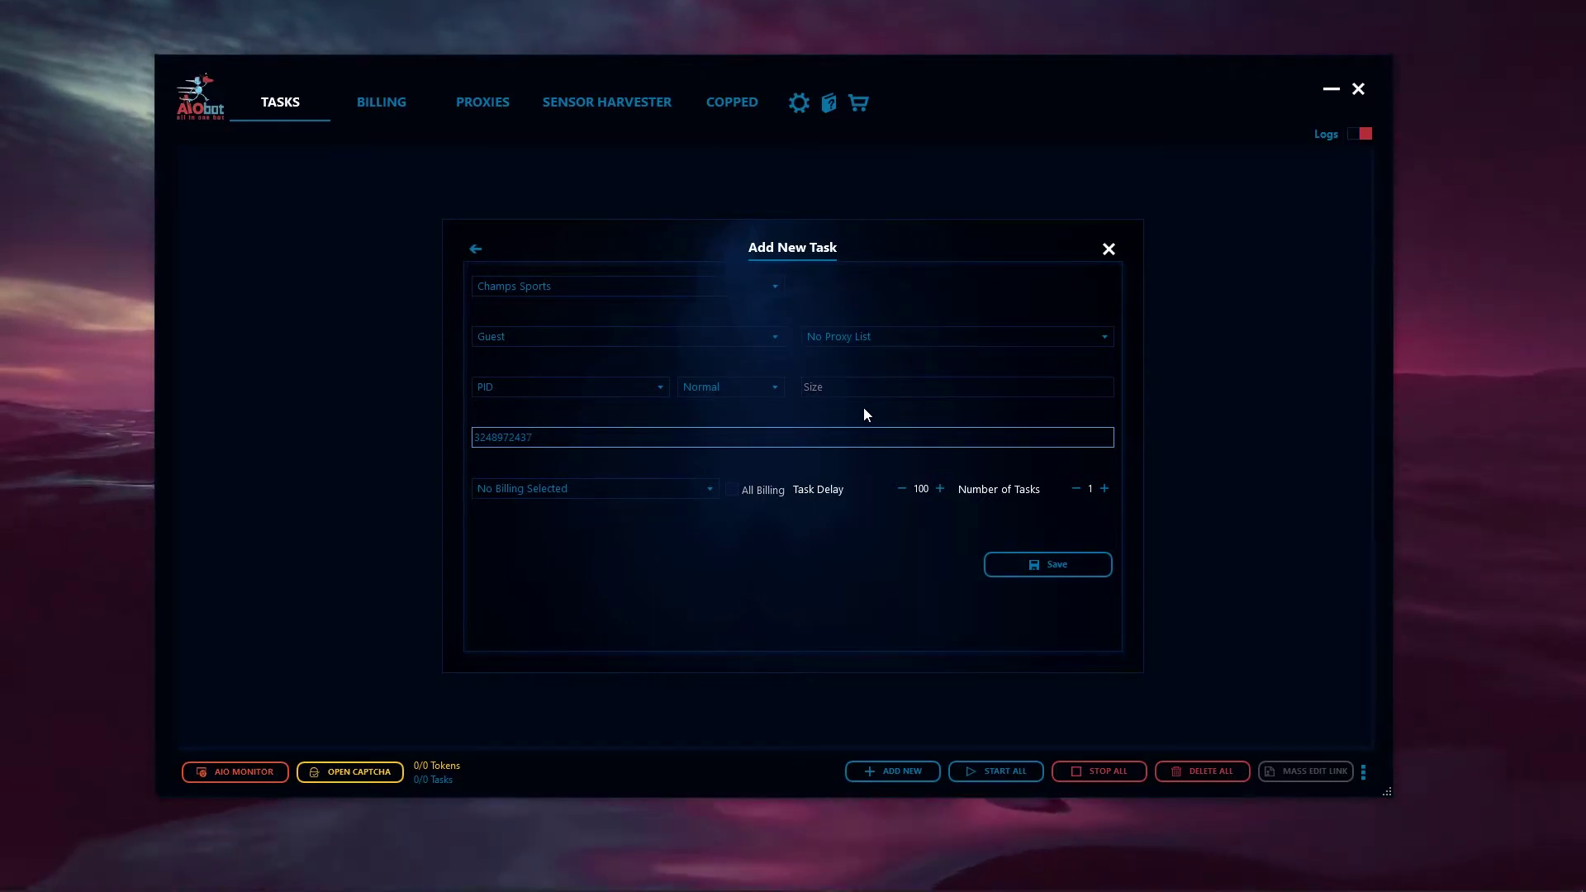
{"action": "left_click", "coordinate": [826, 386]}
{"action": "type", "text": "ran"}
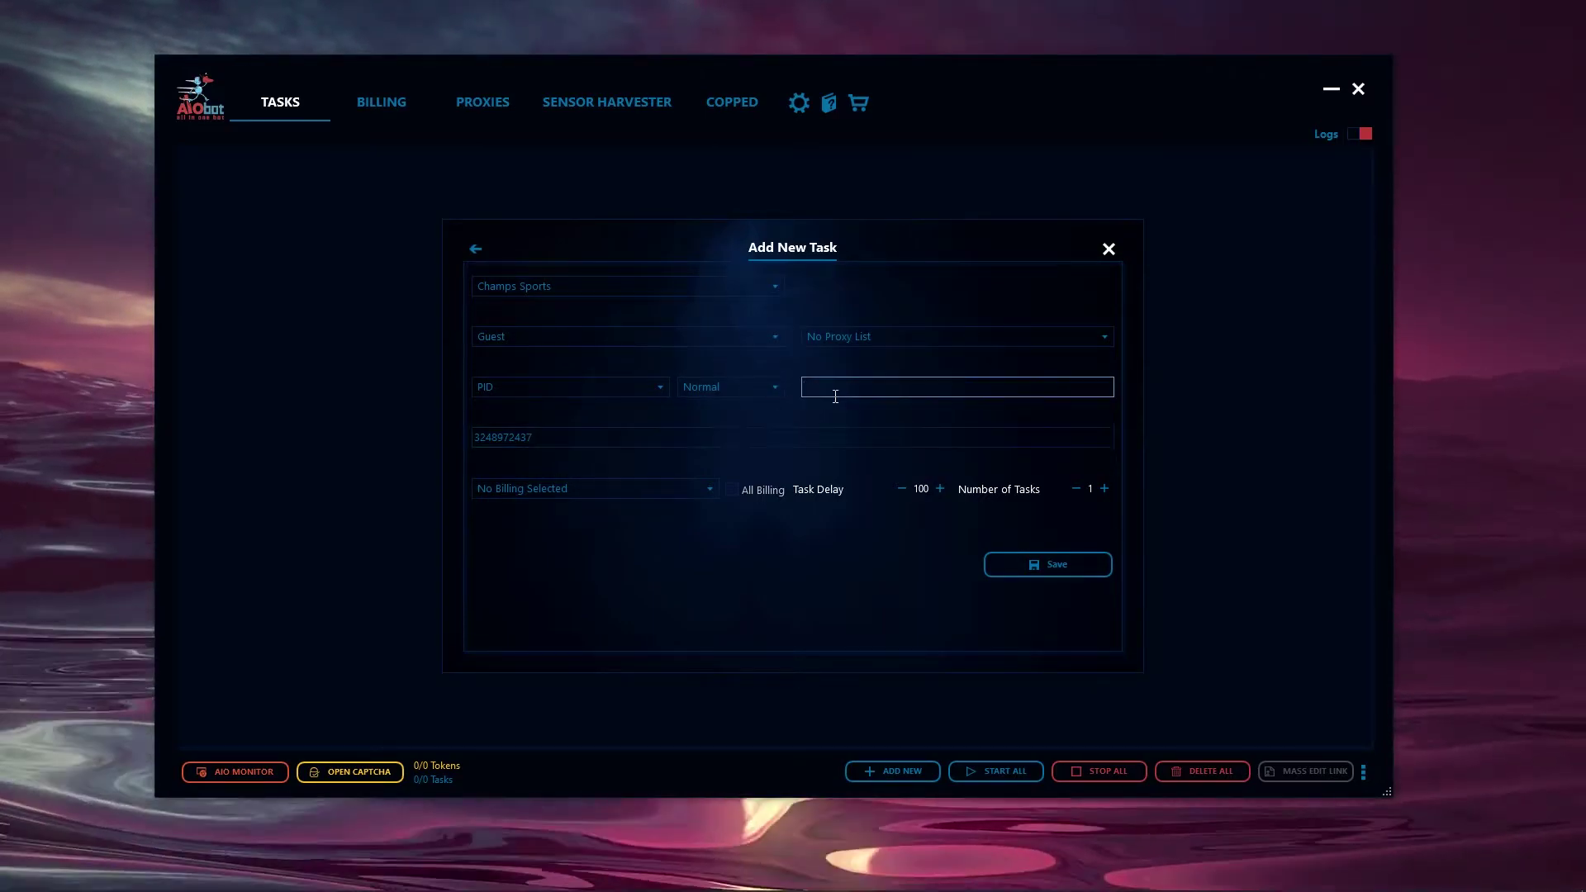
{"action": "type", "text": "dom"}
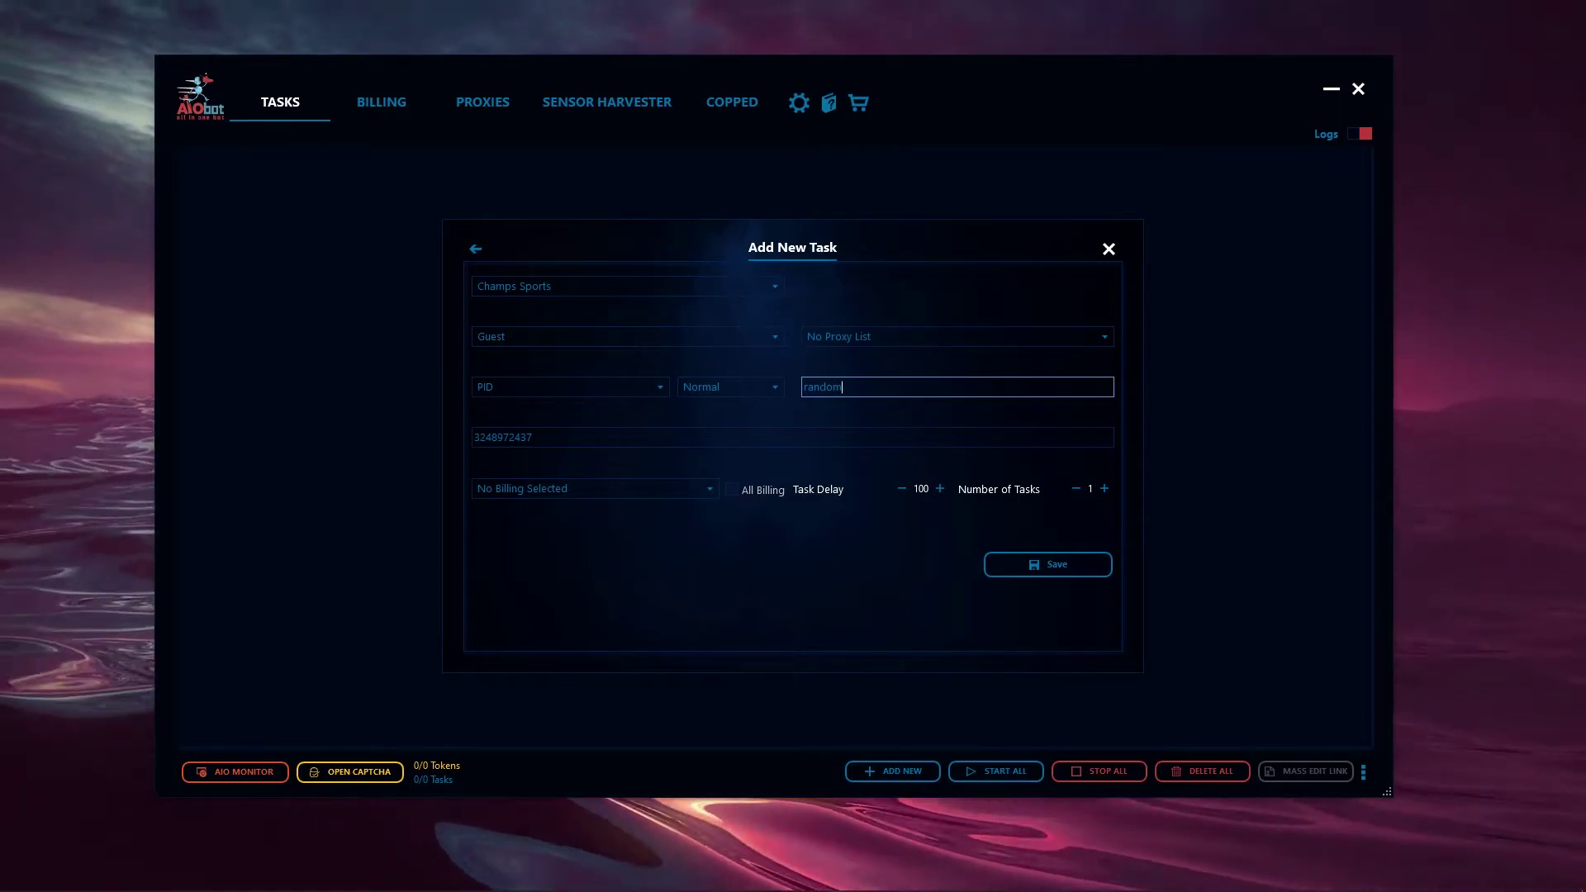
{"action": "key", "text": "BackSpace"}
{"action": "key", "text": "BackSpace"}
{"action": "key", "text": "BackSpace"}
{"action": "key", "text": "BackSpace"}
{"action": "key", "text": "BackSpace"}
{"action": "key", "text": "BackSpace"}
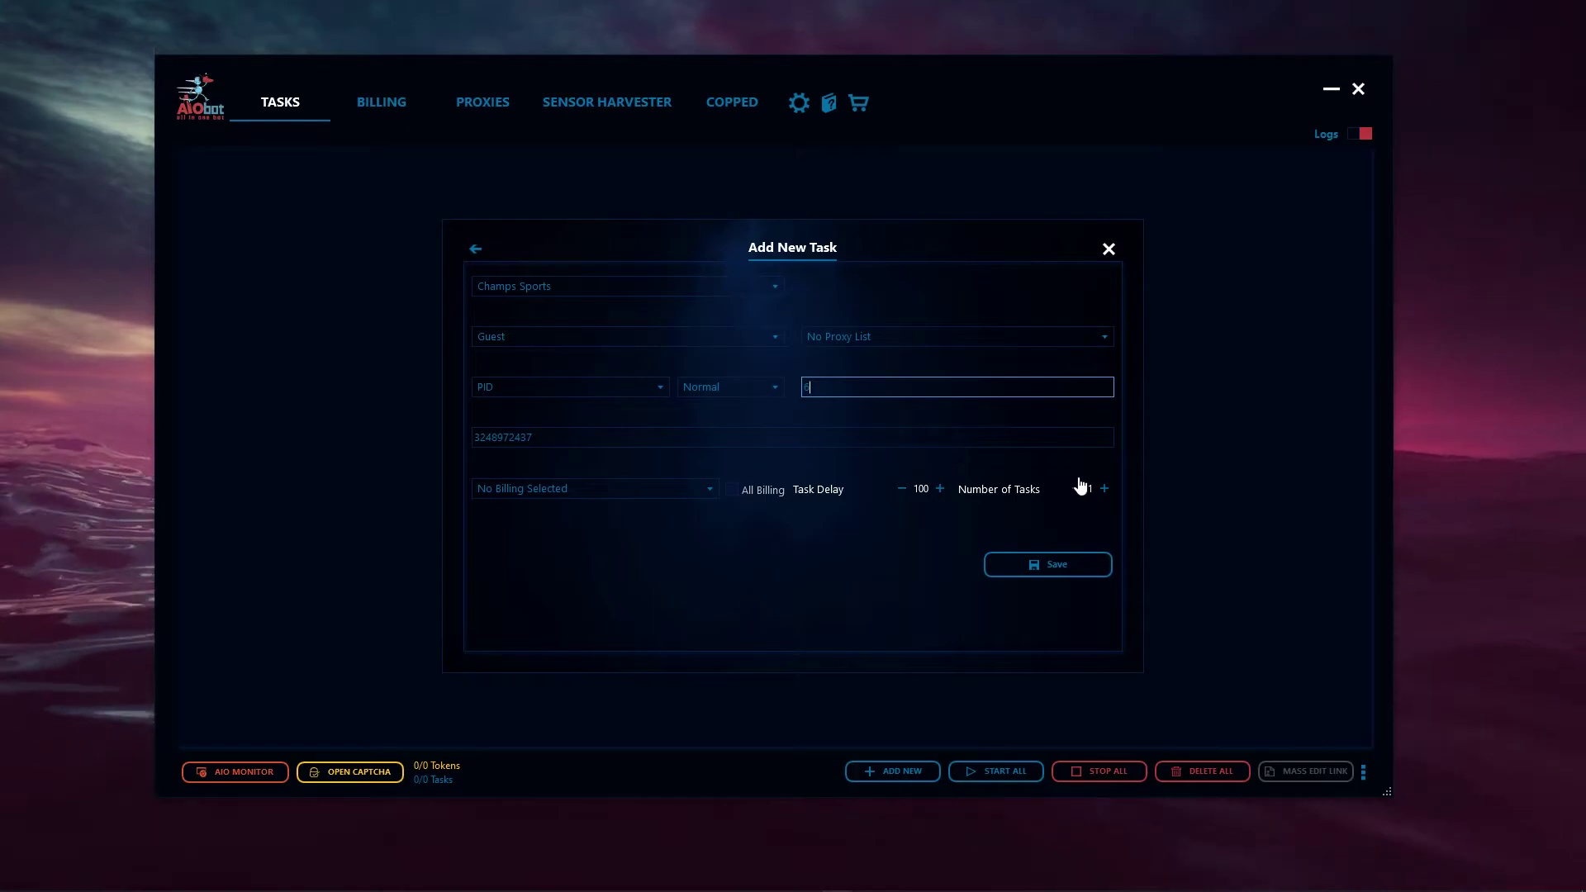
Discard the unfinished task and enter a new captcha Gmail account's e-mail and password.
{"action": "left_click", "coordinate": [1109, 250]}
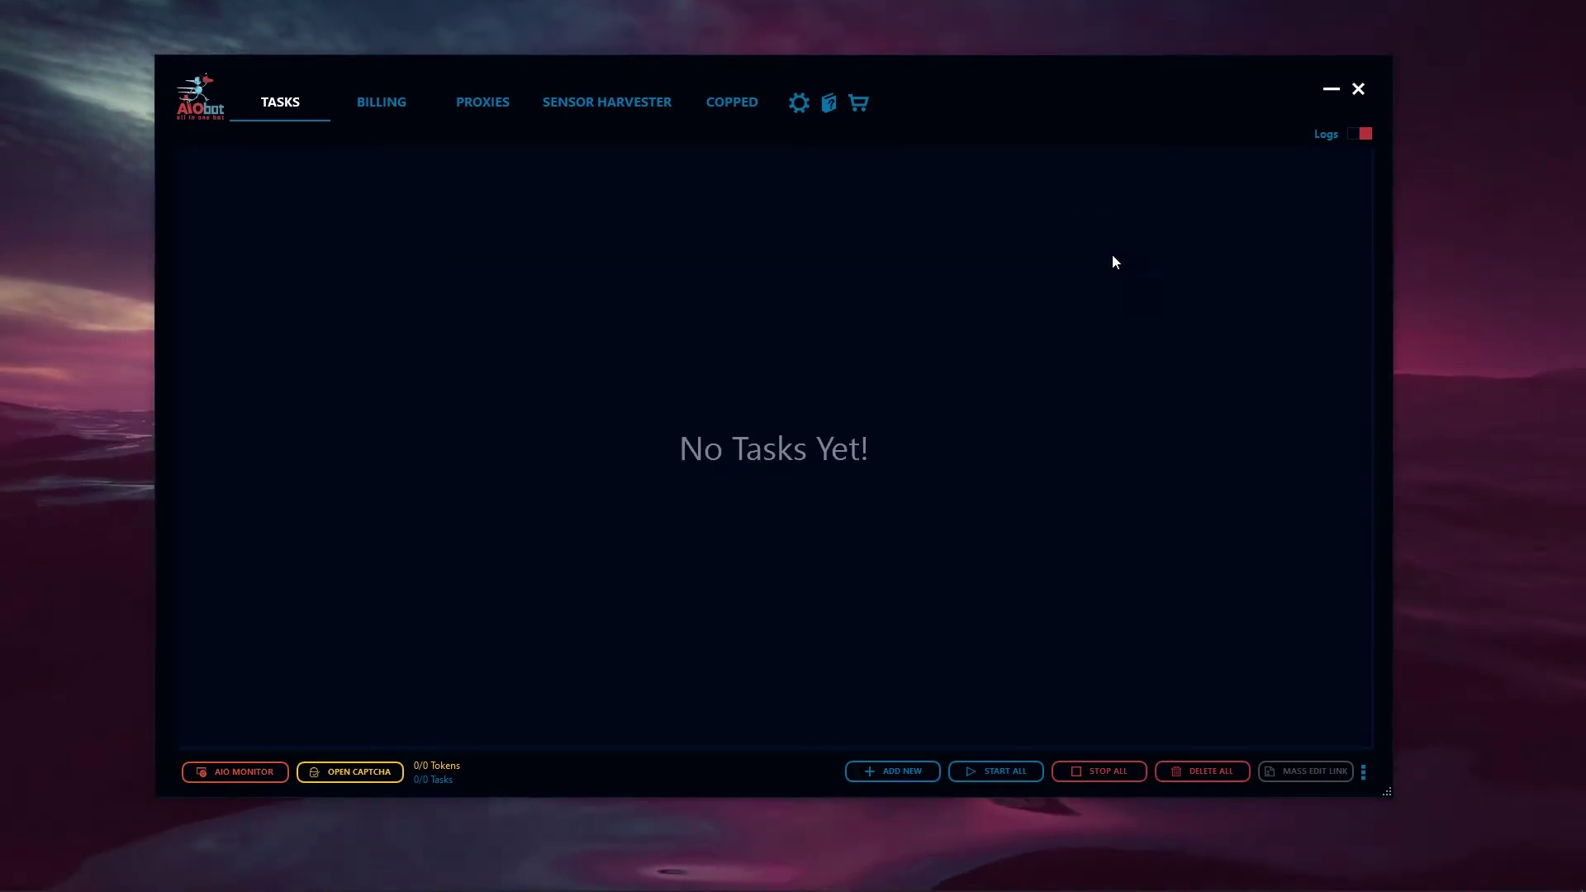
{"action": "left_click", "coordinate": [378, 765]}
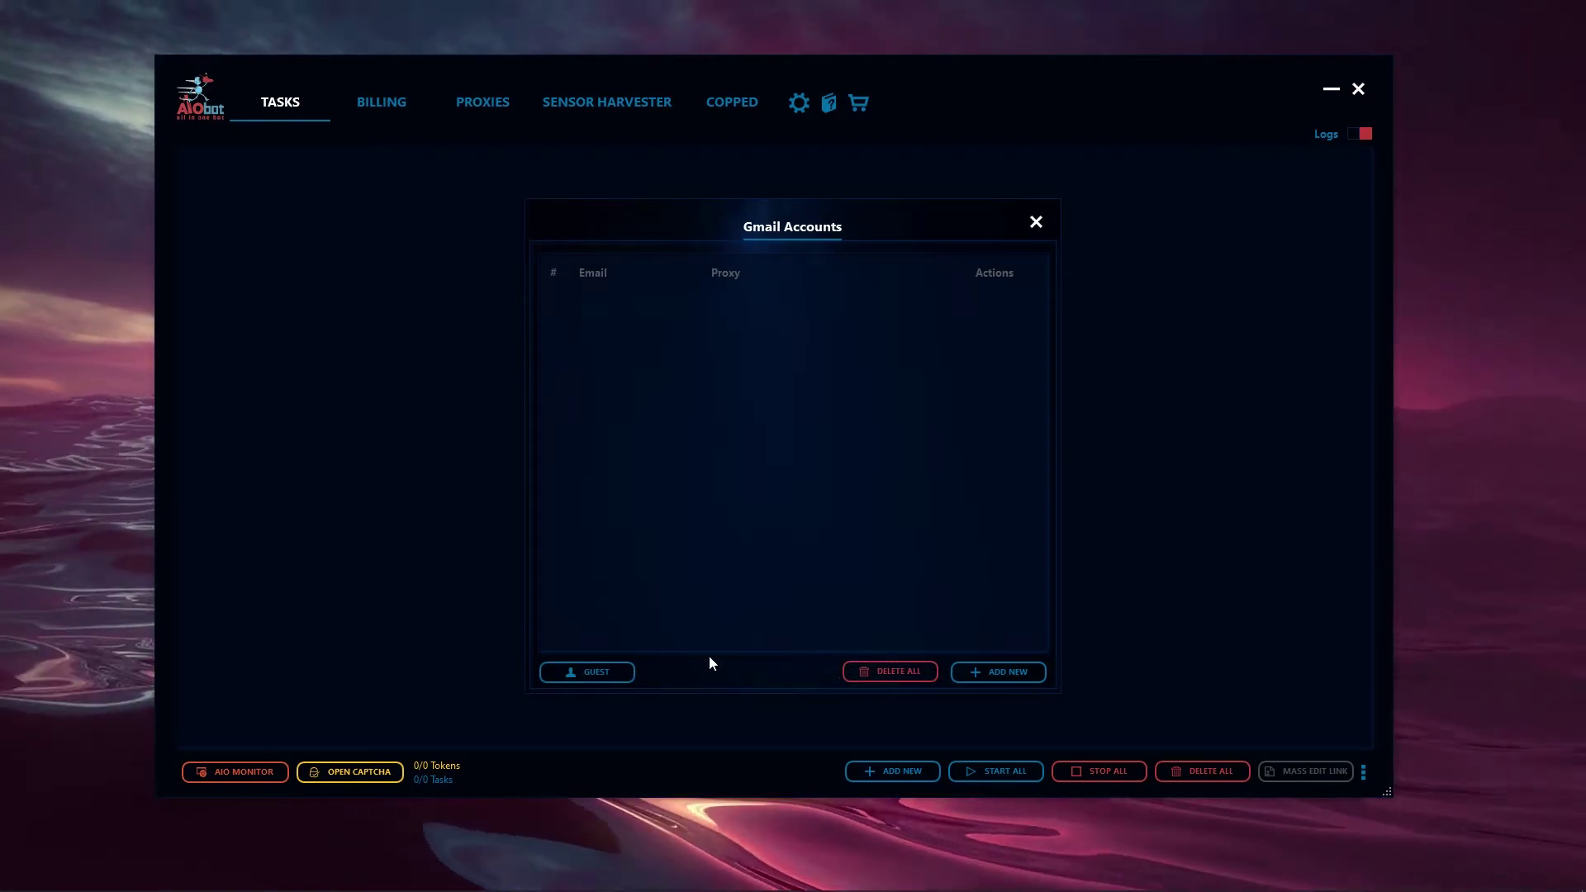
{"action": "left_click", "coordinate": [1007, 674]}
{"action": "left_click", "coordinate": [792, 357]}
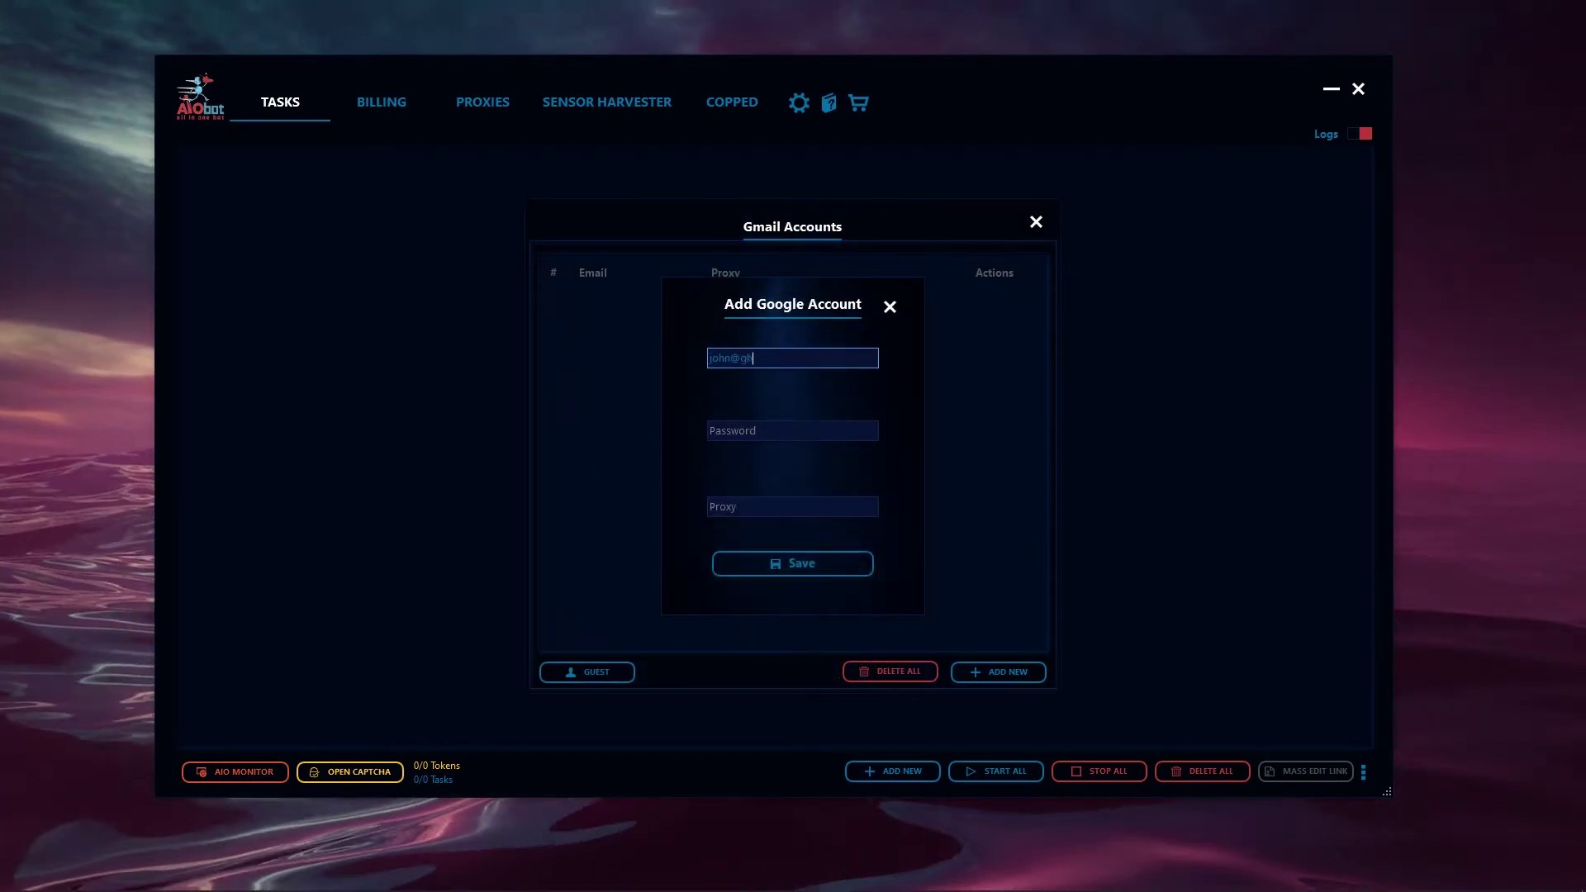
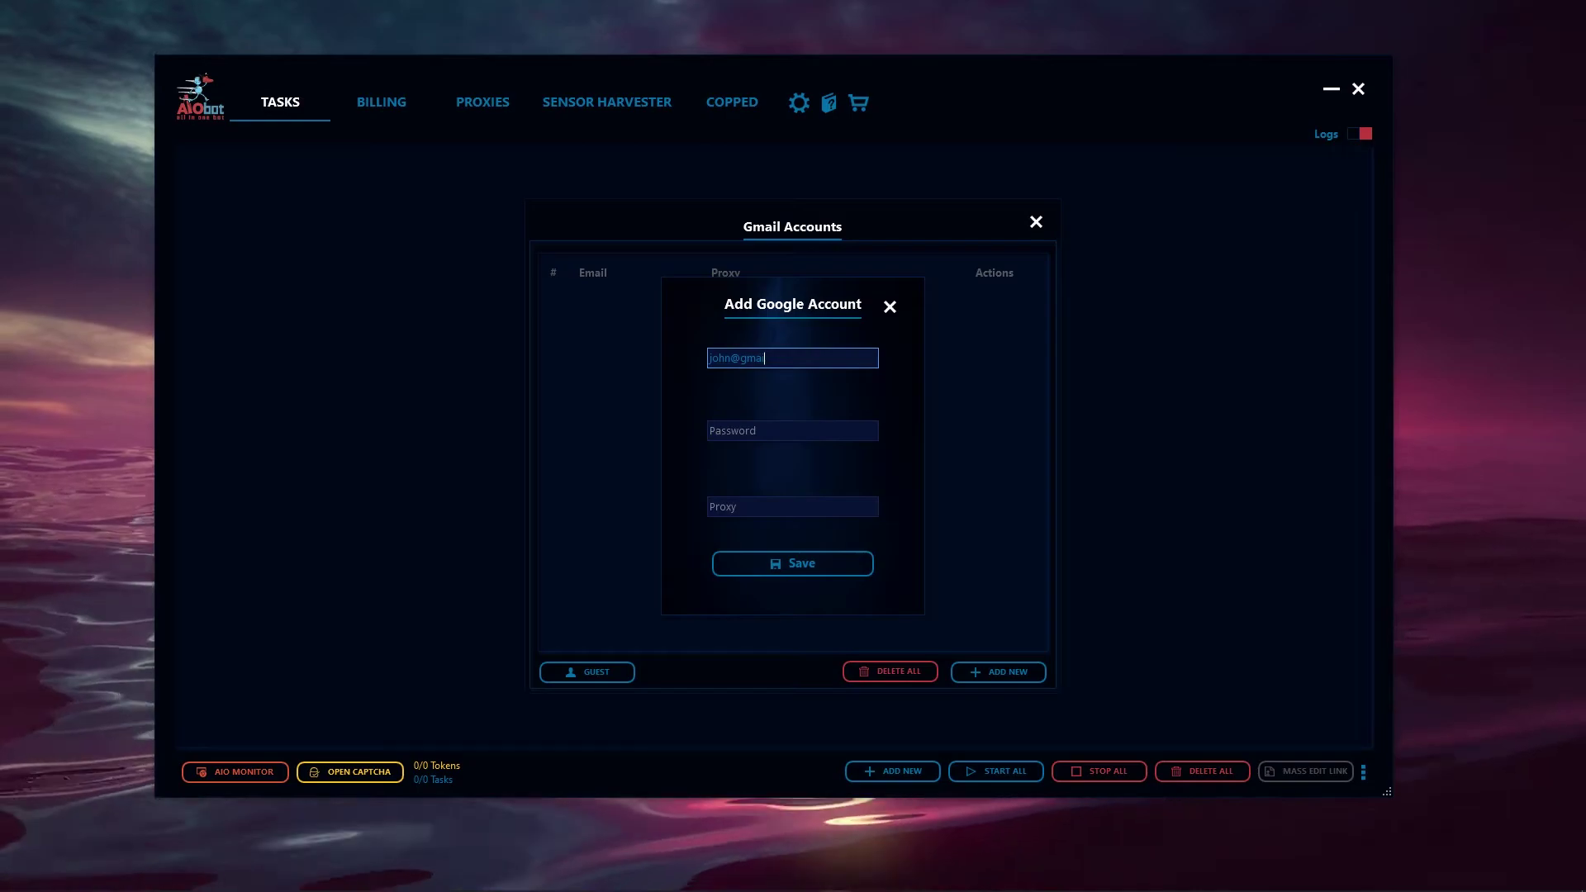
{"action": "key", "text": "Tab"}
{"action": "type", "text": "123"}
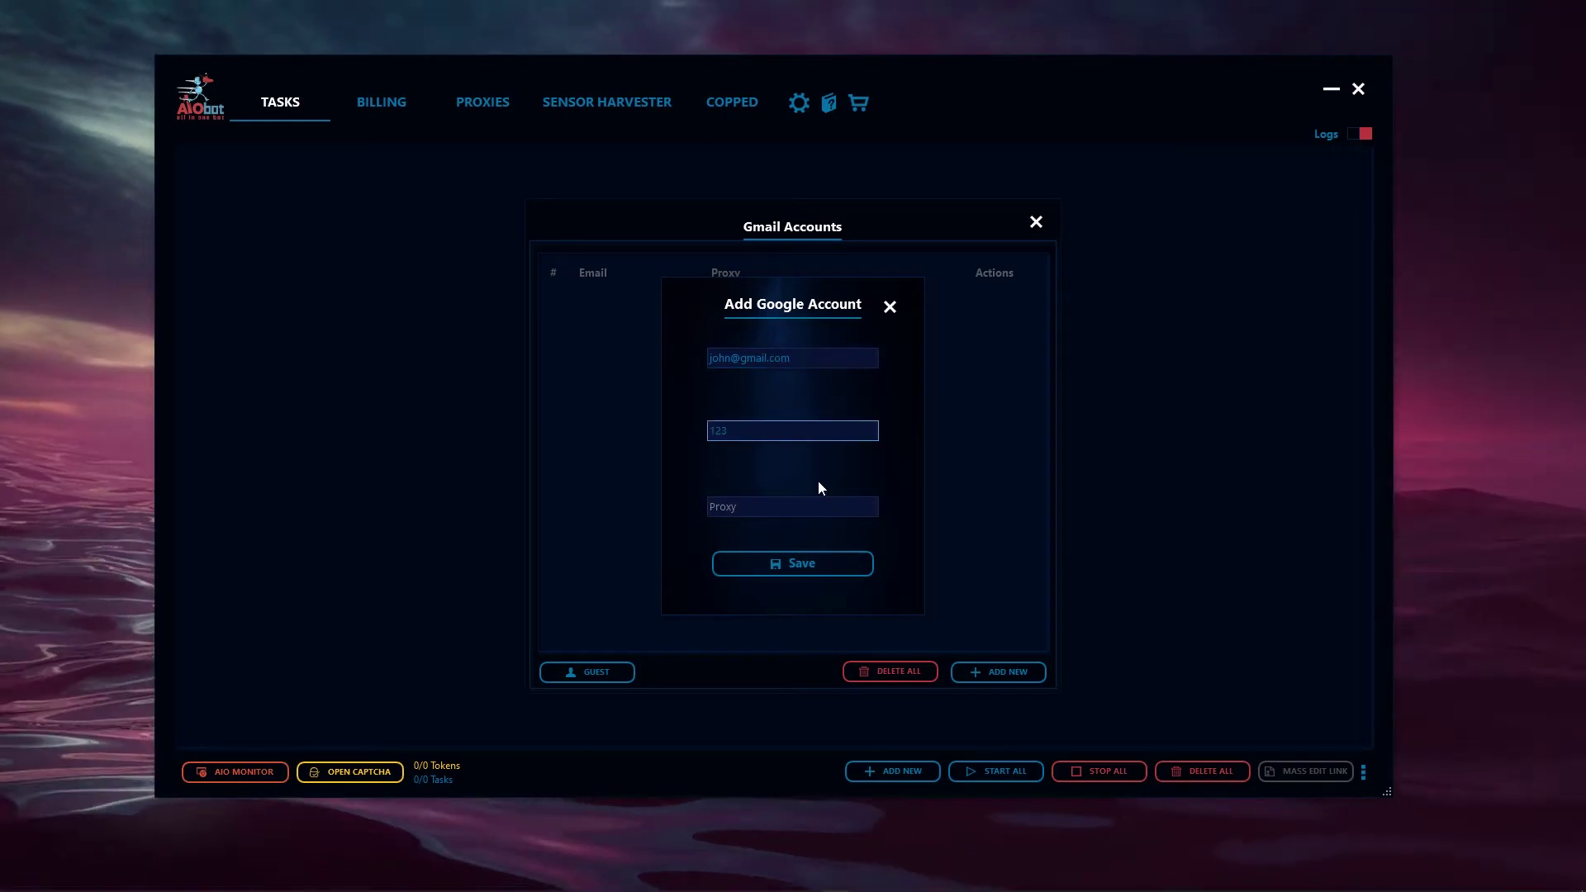
Save the Gmail account and launch its captcha solver window, moving it aside.
{"action": "left_click", "coordinate": [788, 565]}
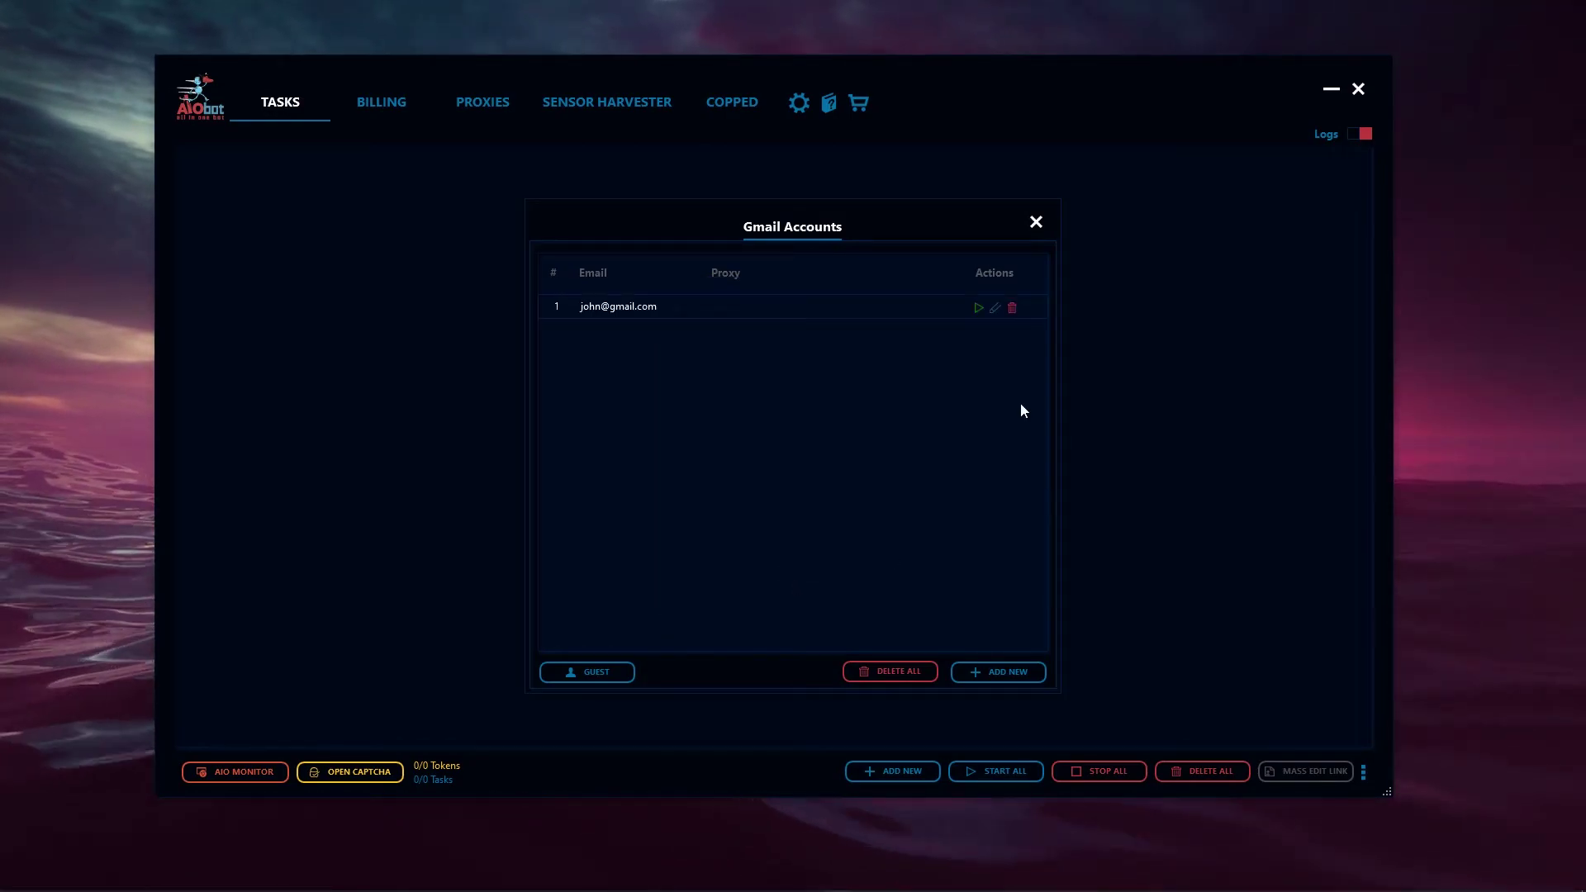
{"action": "left_click", "coordinate": [983, 307]}
{"action": "left_click_drag", "start_coordinate": [458, 41], "coordinate": [742, 19]}
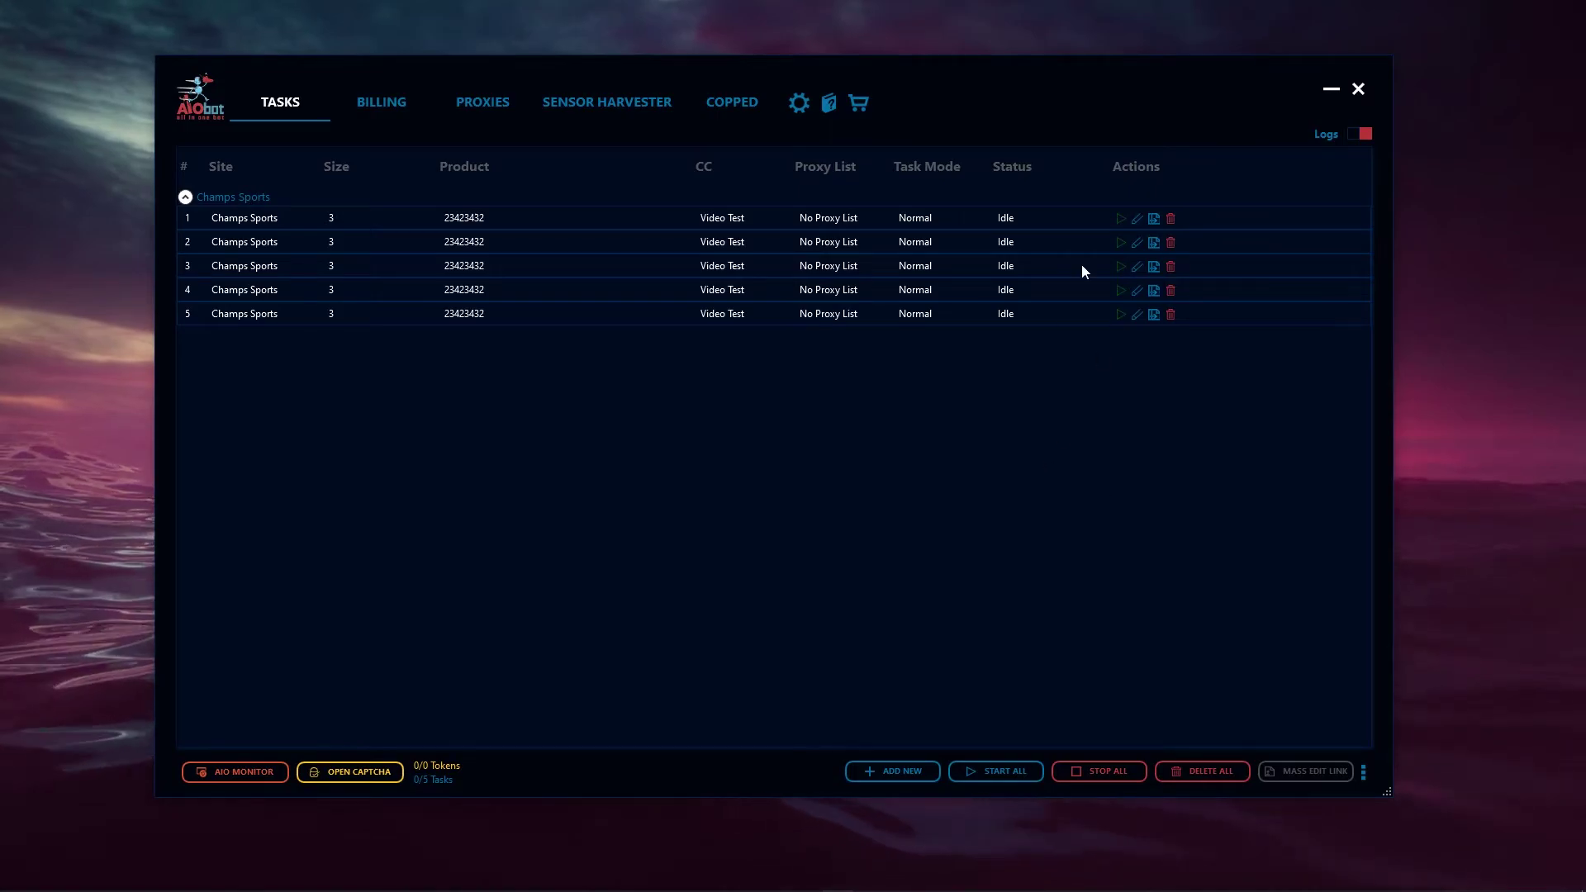
Select Champs Sports tasks 1, 4 and 5 and open their bulk-actions context menu.
{"action": "left_click", "coordinate": [491, 217]}
{"action": "left_click", "coordinate": [483, 285], "text": "ctrl"}
{"action": "left_click", "coordinate": [468, 320], "text": "ctrl"}
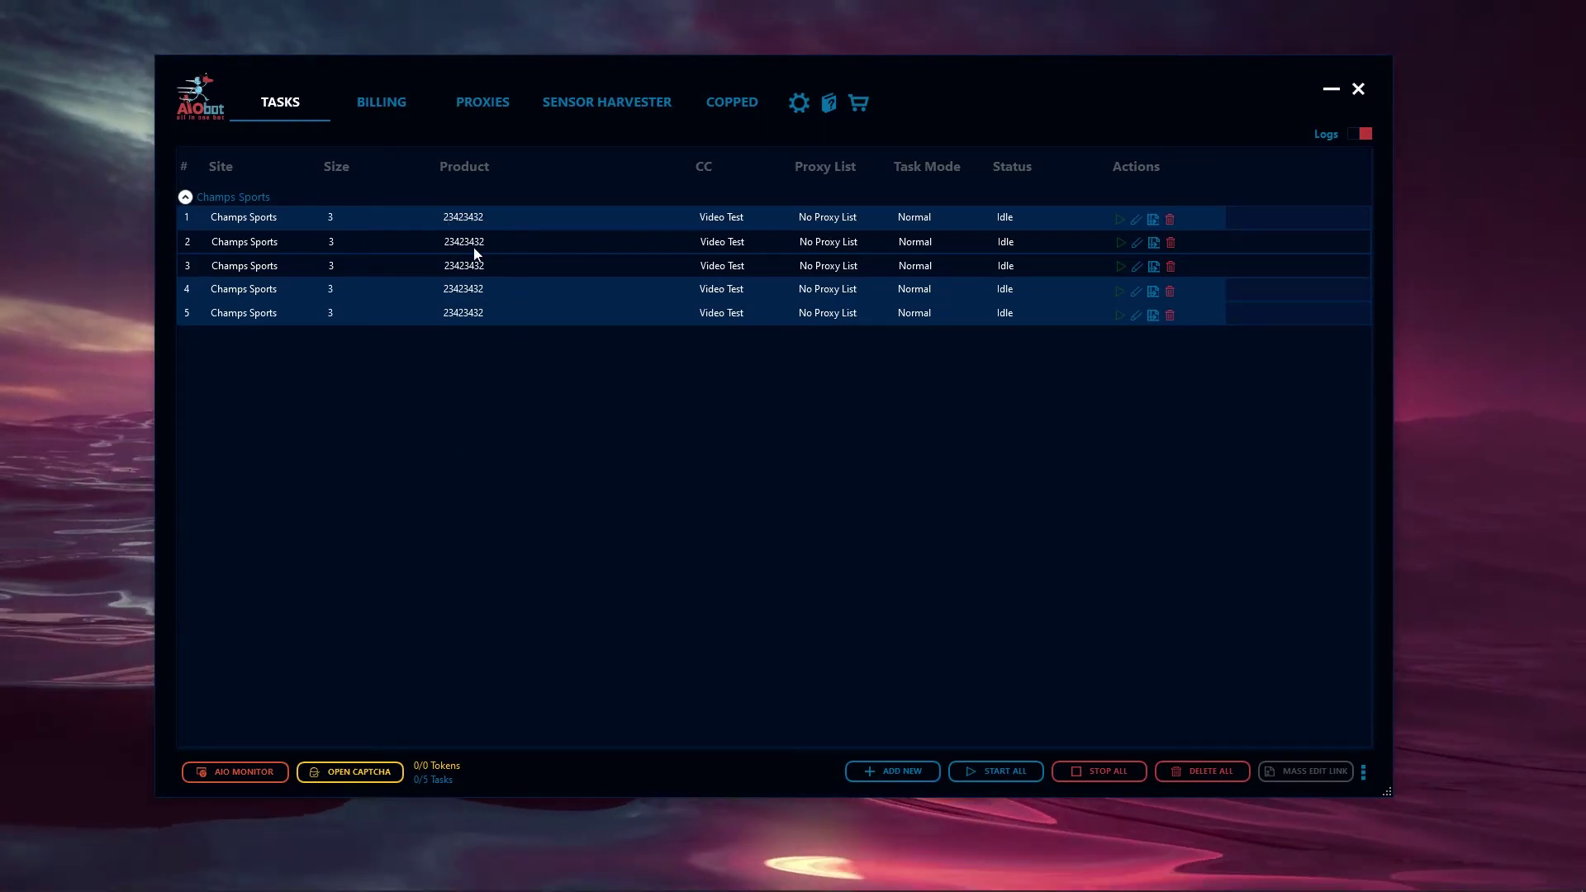
{"action": "right_click", "coordinate": [578, 303]}
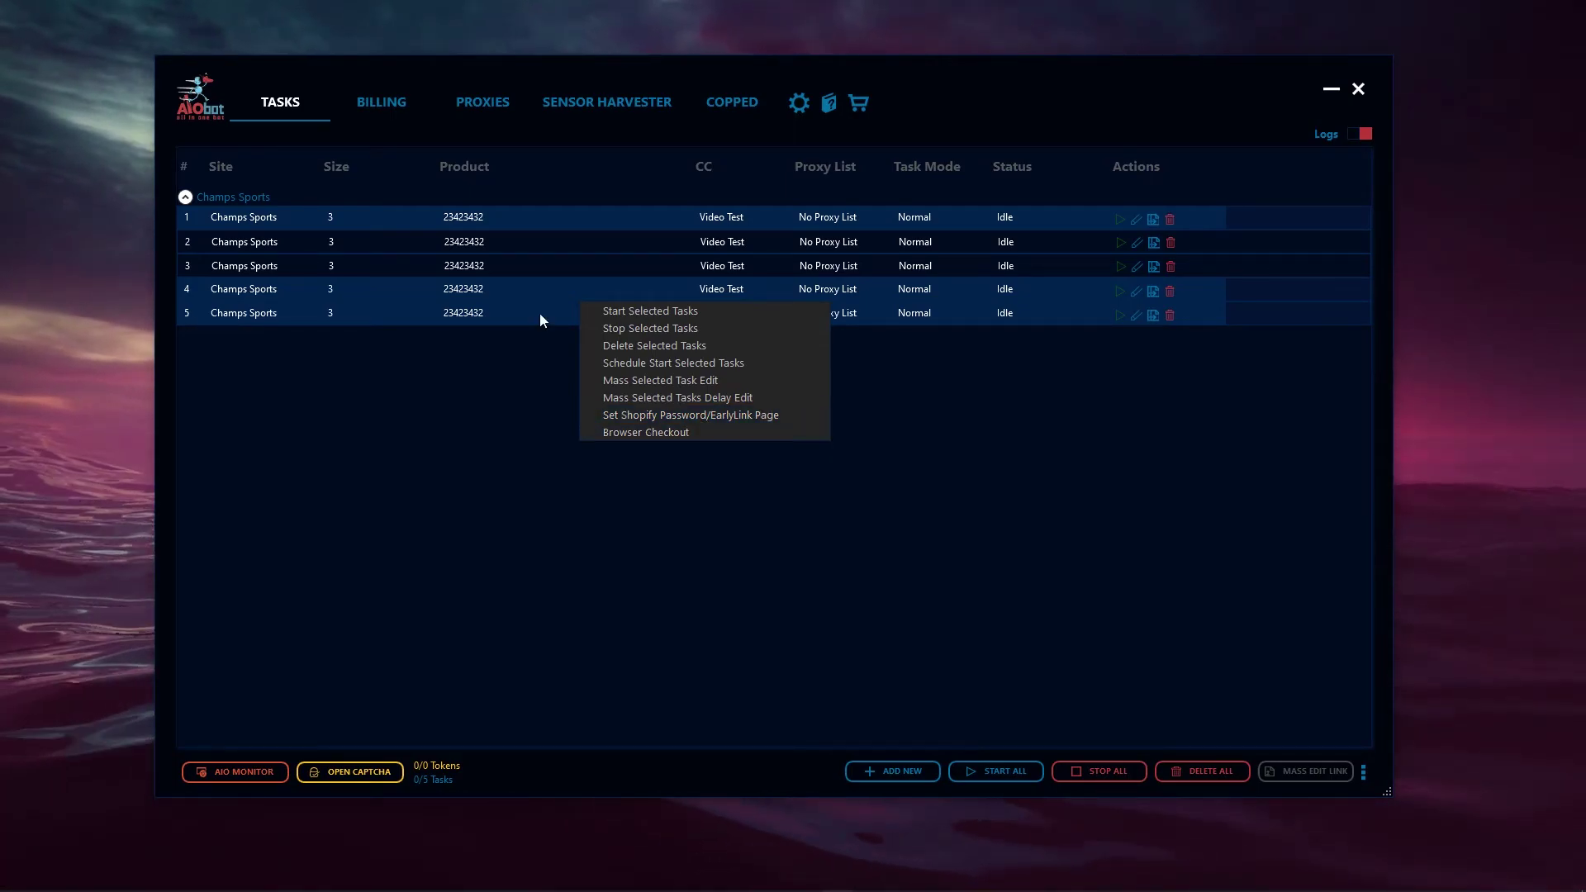
Dismiss the actions menu, turn on the Task Logs panel, and start one task.
{"action": "left_click", "coordinate": [474, 426]}
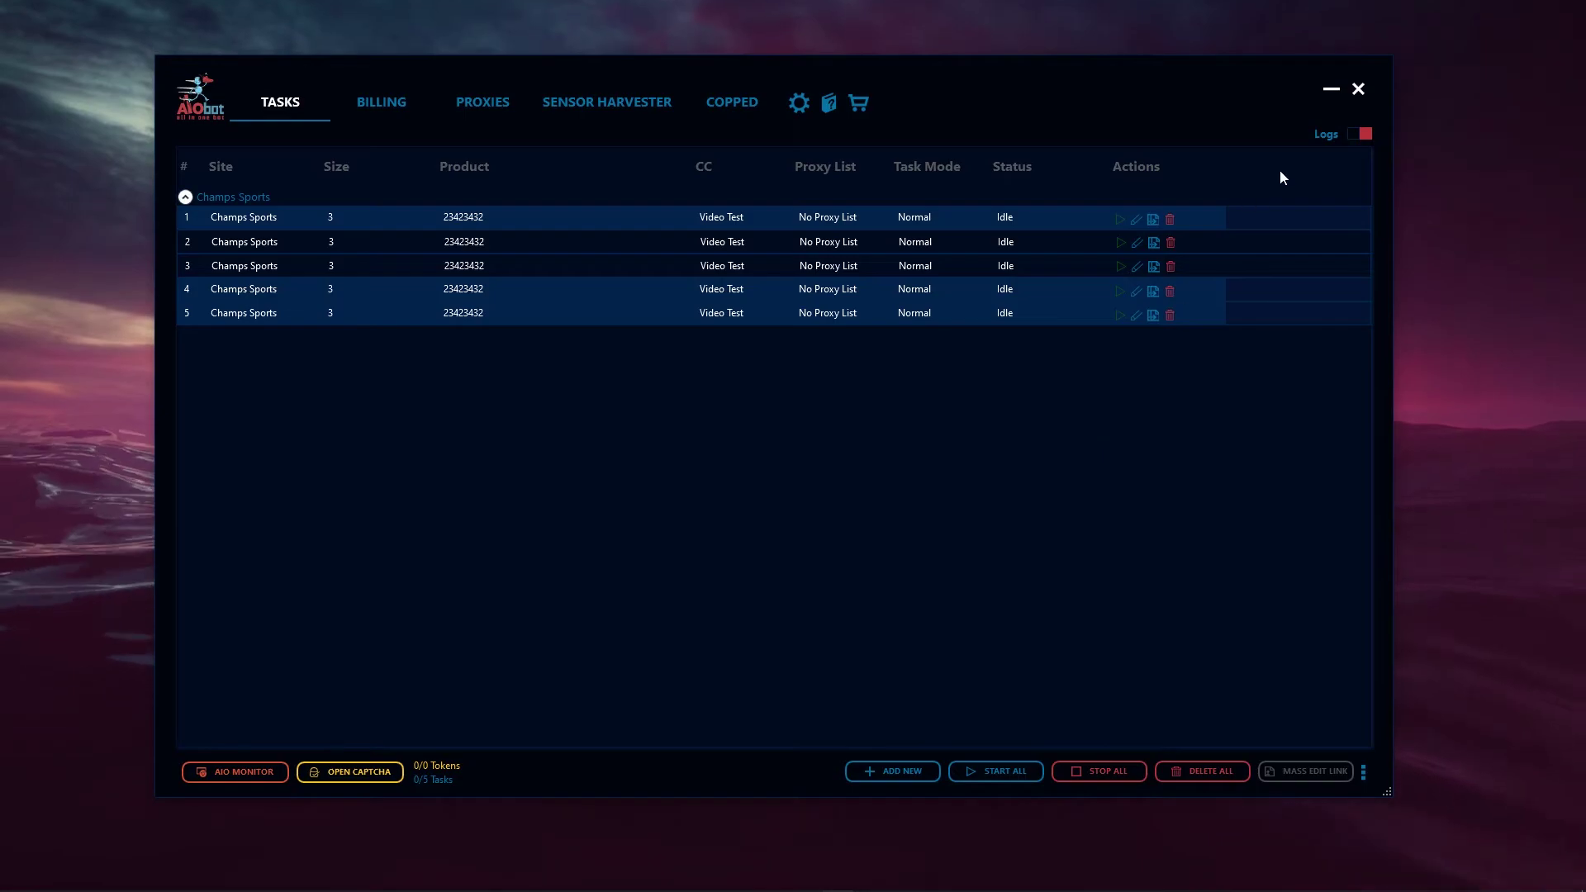
{"action": "left_click", "coordinate": [1359, 134]}
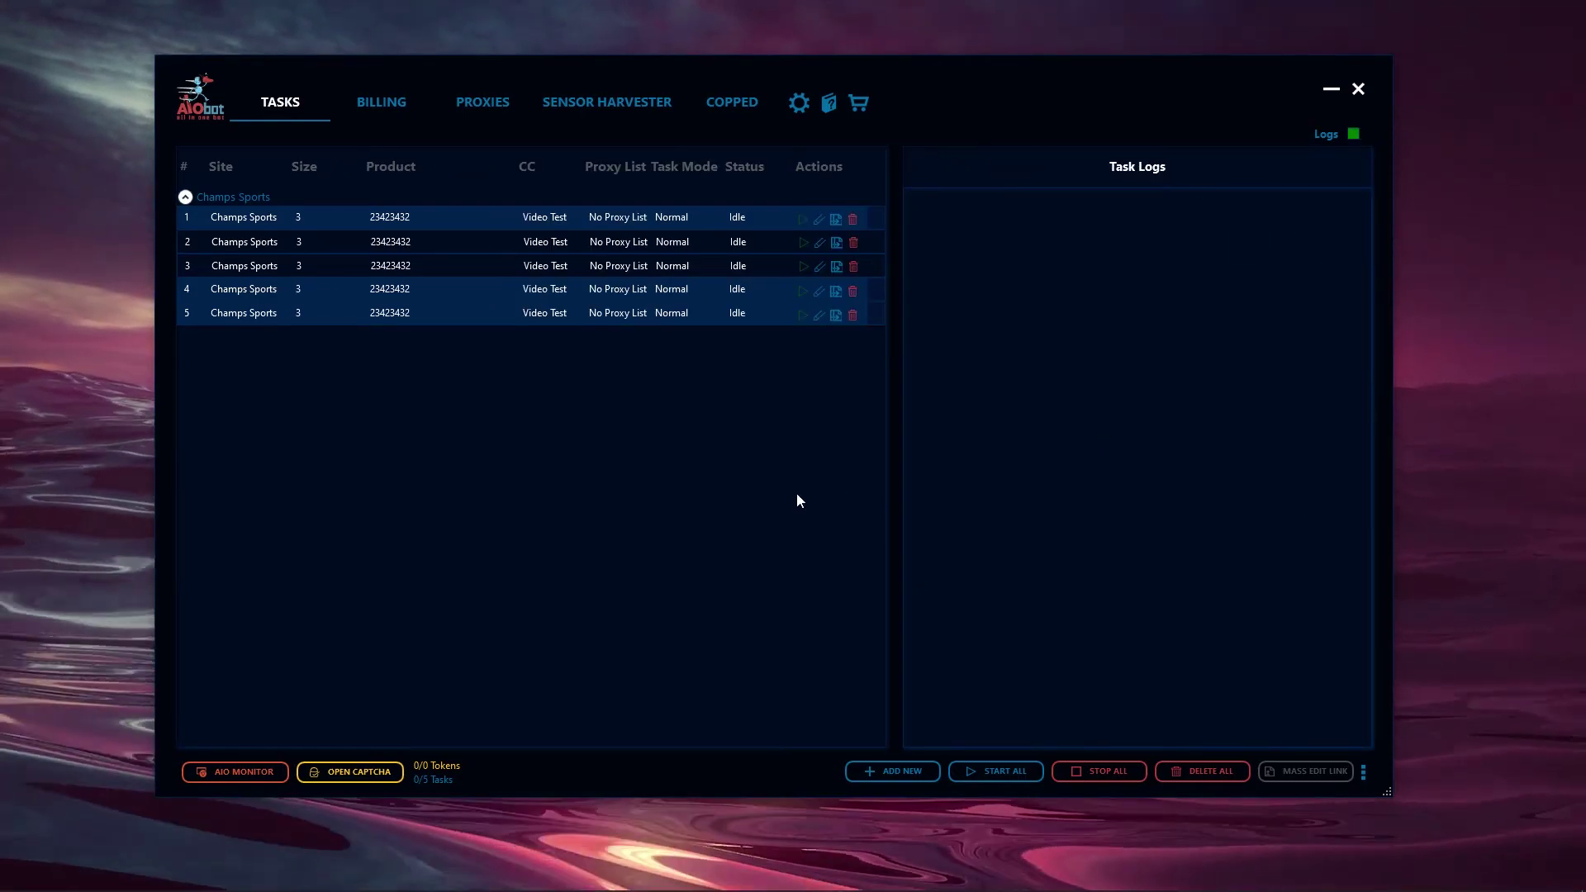
{"action": "left_click", "coordinate": [804, 240]}
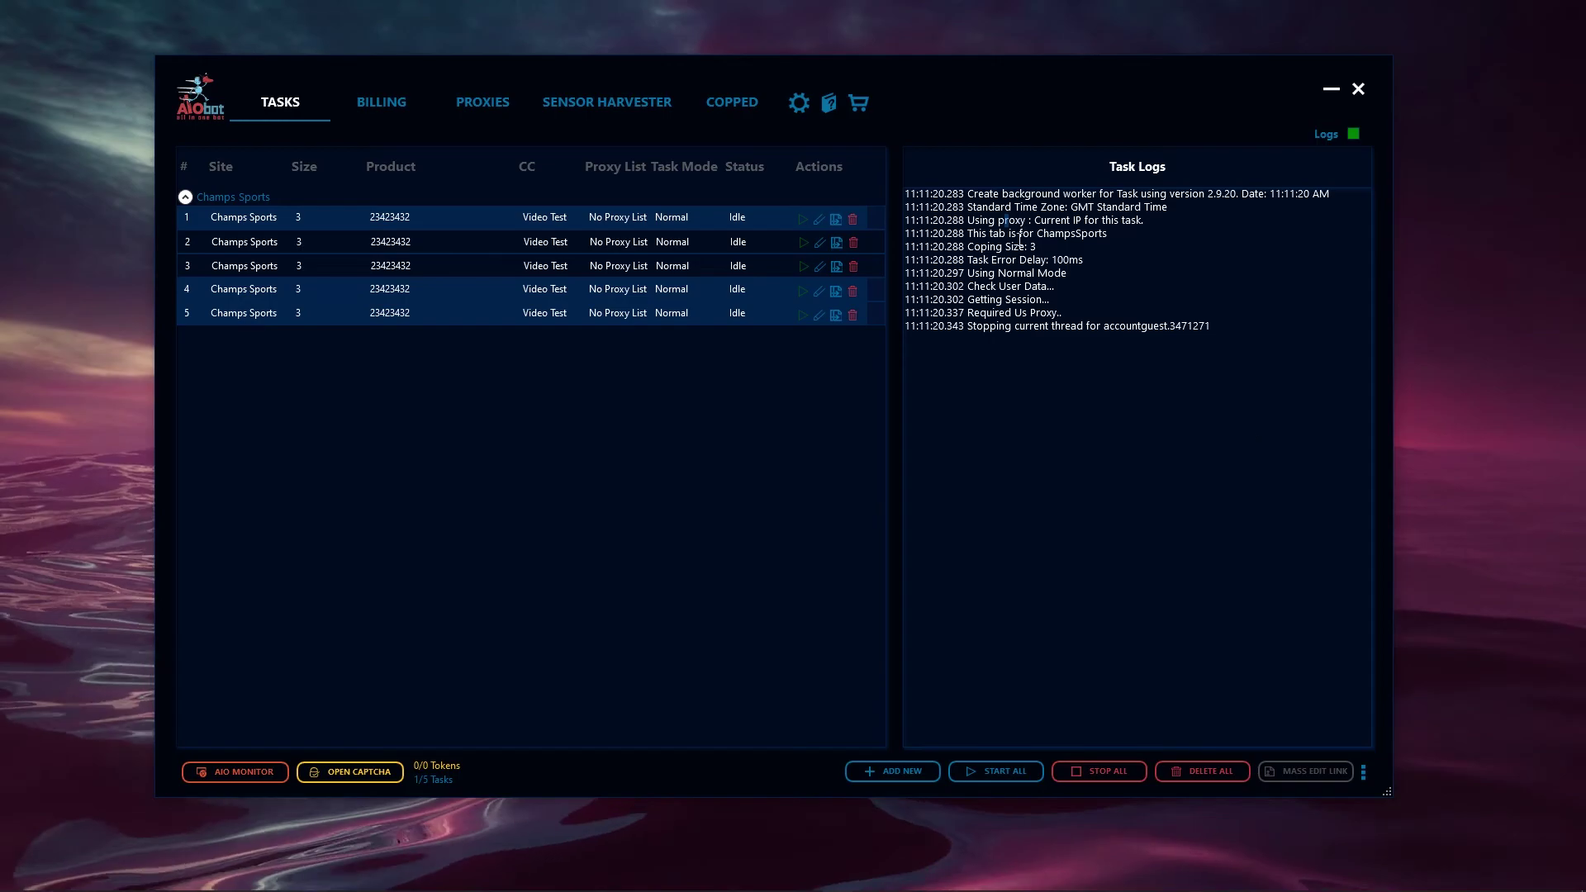
{"action": "left_click", "coordinate": [798, 103]}
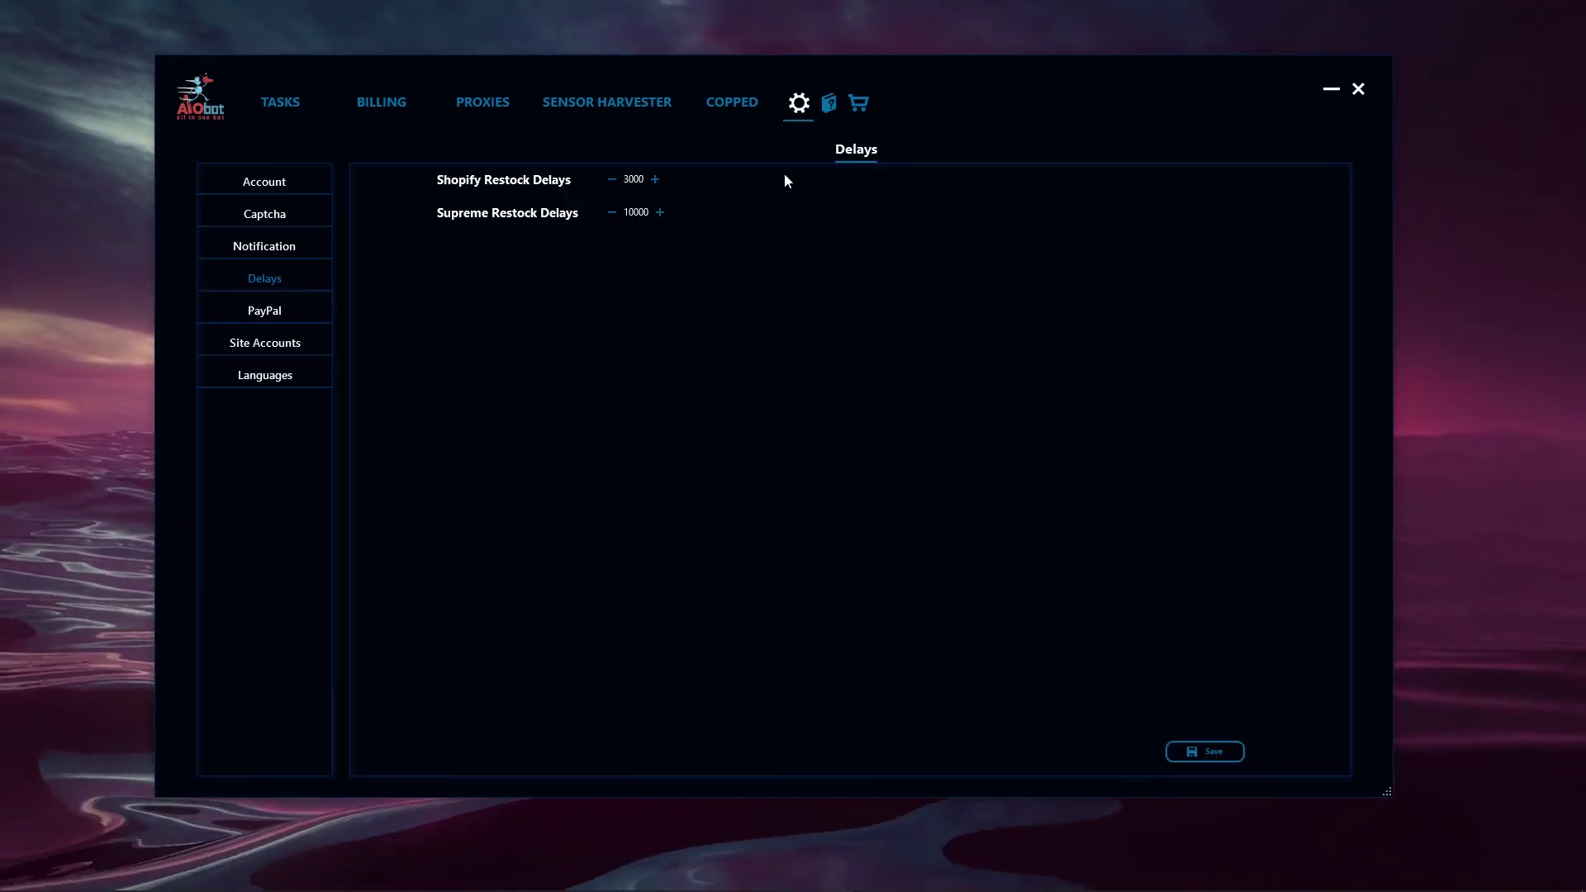